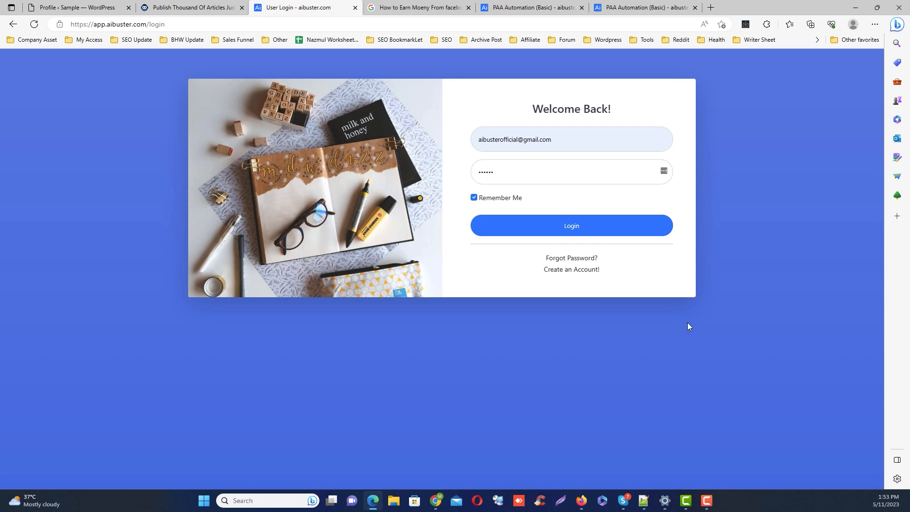
Open the new-account registration form and look over the verification e-mail and the AI Buster community group in Chrome.
{"action": "left_click", "coordinate": [578, 270]}
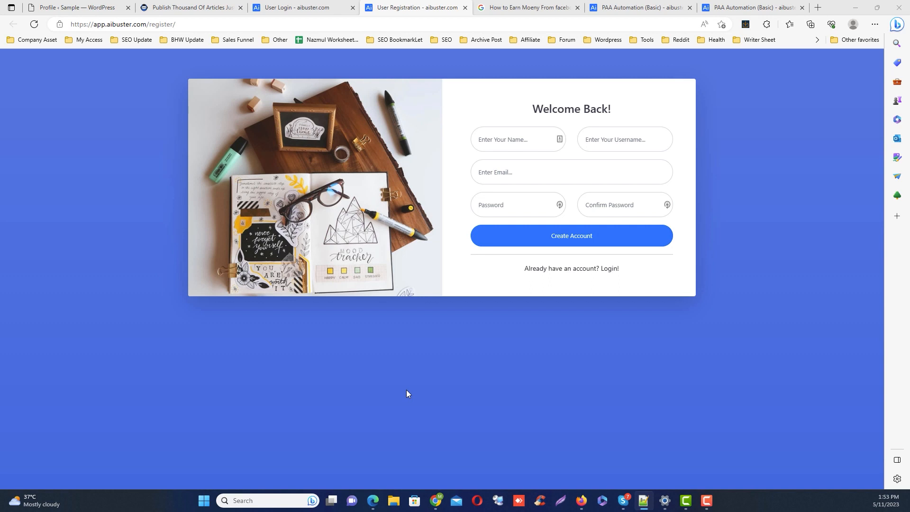
{"action": "mouse_move", "coordinate": [435, 501]}
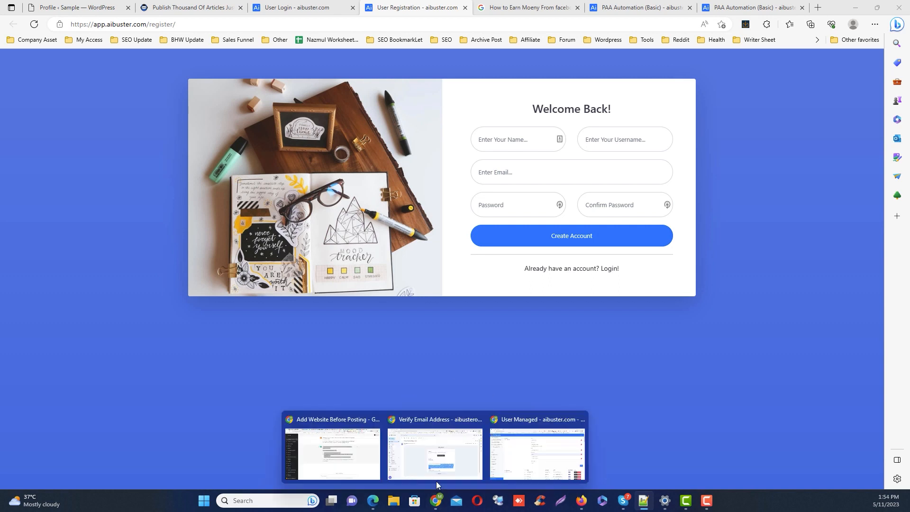
{"action": "left_click", "coordinate": [430, 466]}
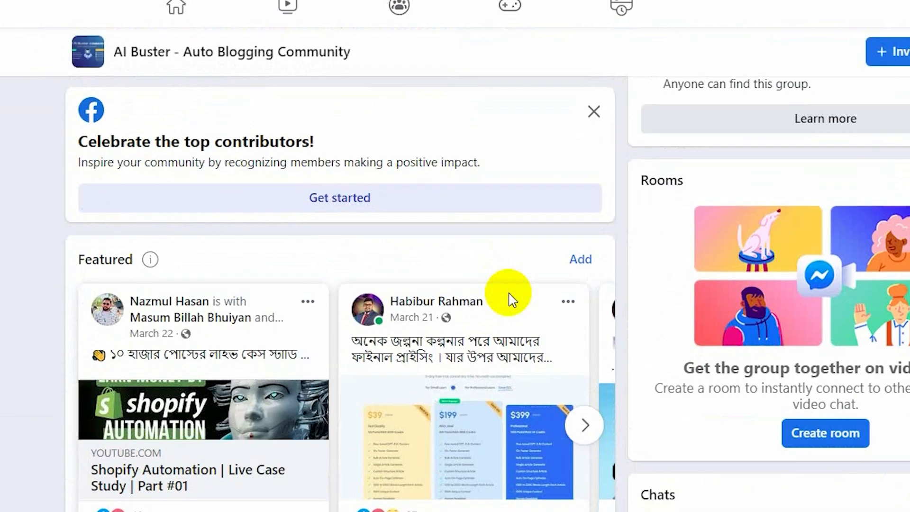
{"action": "scroll", "coordinate": [507, 299], "scroll_direction": "down", "scroll_amount": 10}
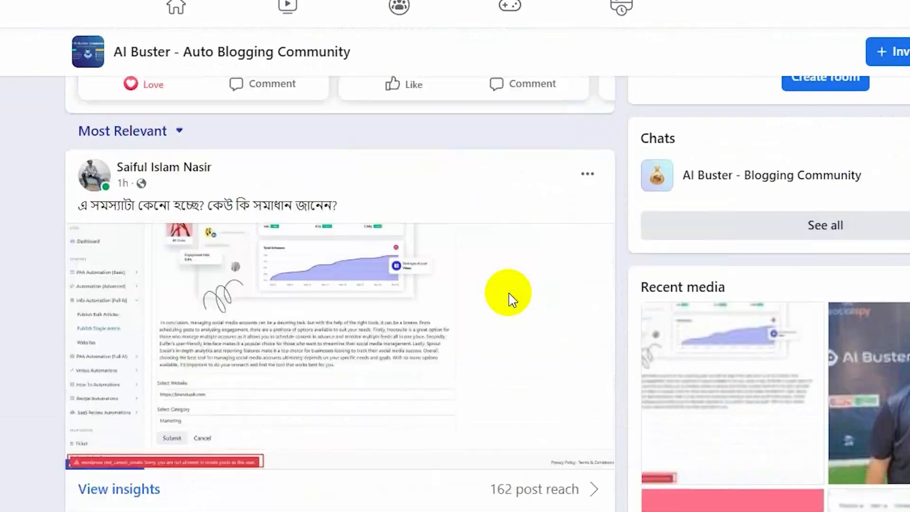
Switch back to Edge, return to the User Login page and log in with the prefilled credentials.
{"action": "left_click", "coordinate": [373, 501]}
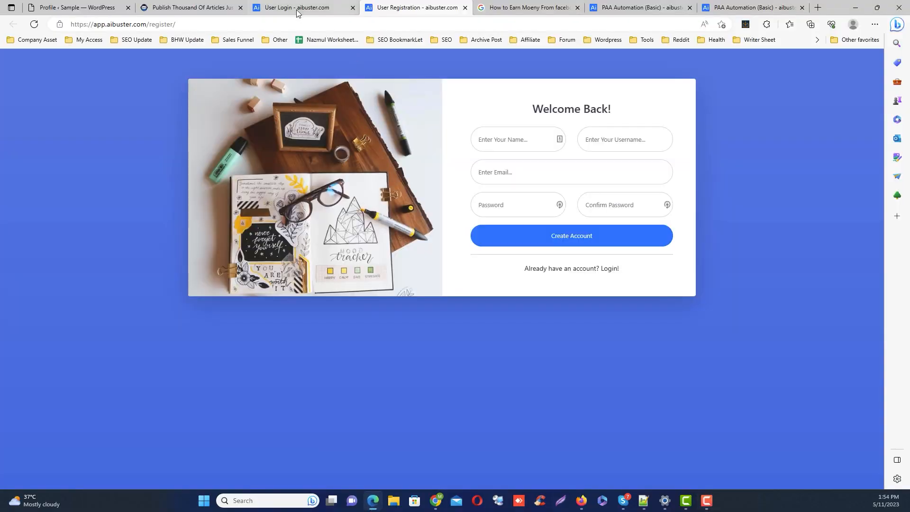
{"action": "left_click", "coordinate": [298, 12]}
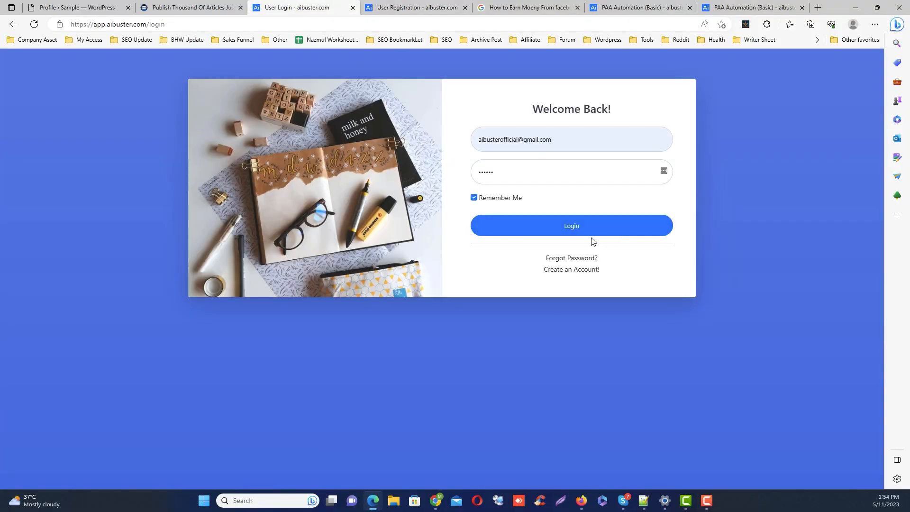
{"action": "left_click", "coordinate": [587, 238]}
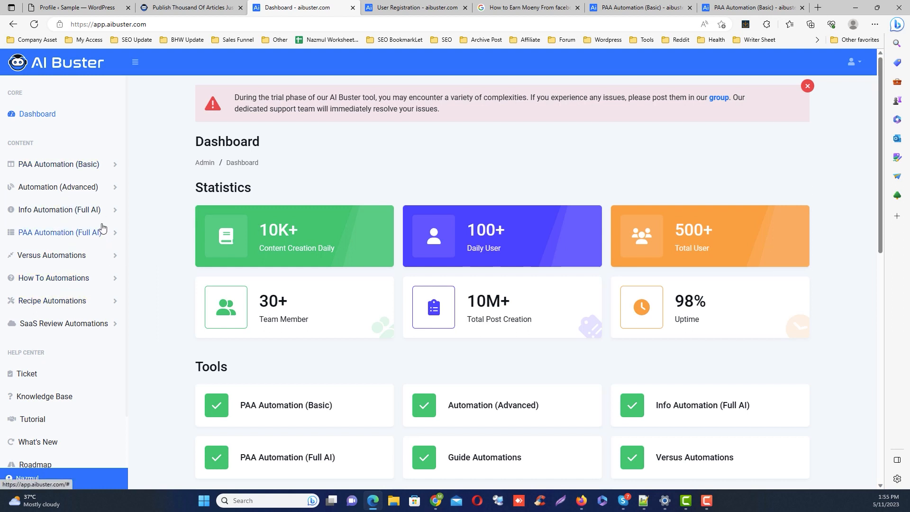
Open the Websites page of the PAA Automation (Basic) module.
{"action": "left_click", "coordinate": [80, 191]}
{"action": "left_click", "coordinate": [71, 278]}
{"action": "left_click", "coordinate": [66, 209]}
{"action": "left_click", "coordinate": [70, 167]}
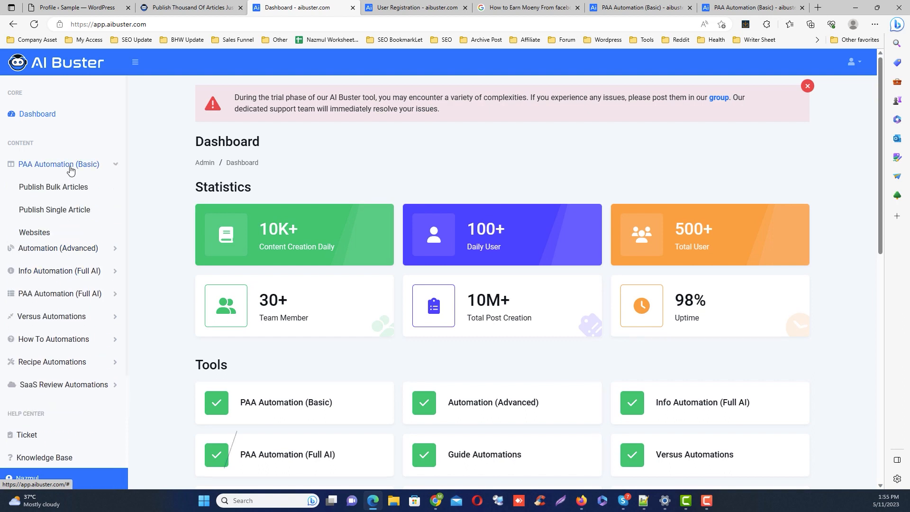
{"action": "key", "text": "alt+Tab"}
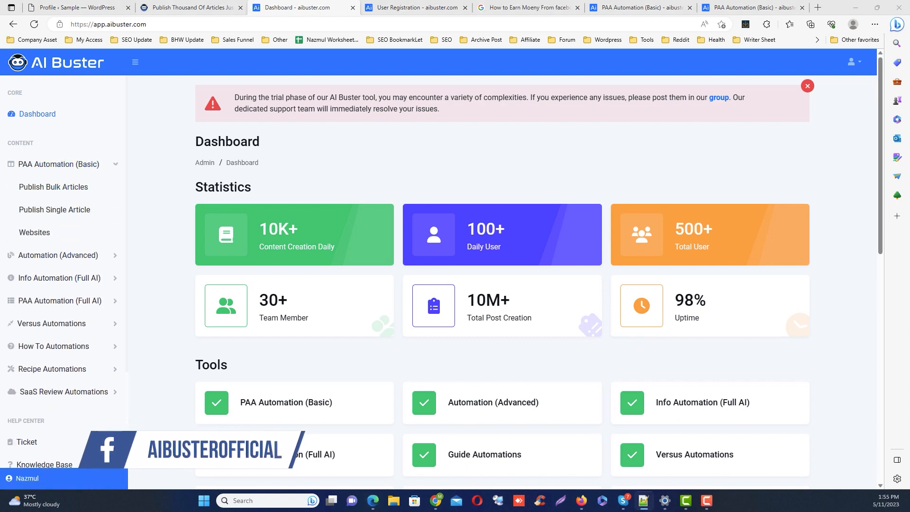
{"action": "left_click", "coordinate": [48, 234]}
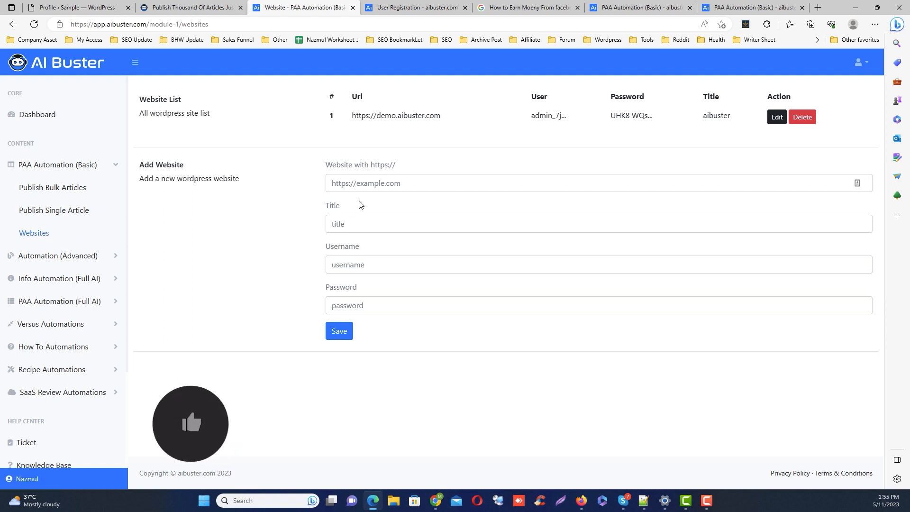
Examine the website URL, title, username and password fields required for adding a WordPress website.
{"action": "left_click", "coordinate": [361, 185]}
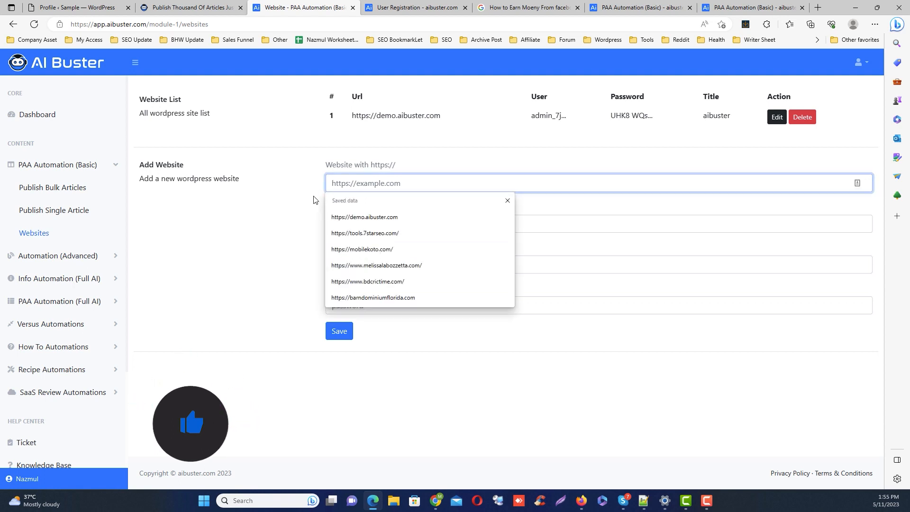
{"action": "left_click", "coordinate": [286, 211]}
{"action": "left_click", "coordinate": [356, 227]}
{"action": "left_click", "coordinate": [290, 227]}
{"action": "left_click", "coordinate": [359, 223]}
{"action": "left_click", "coordinate": [273, 231]}
{"action": "left_click", "coordinate": [338, 225]}
{"action": "left_click_drag", "start_coordinate": [323, 233], "coordinate": [300, 236]}
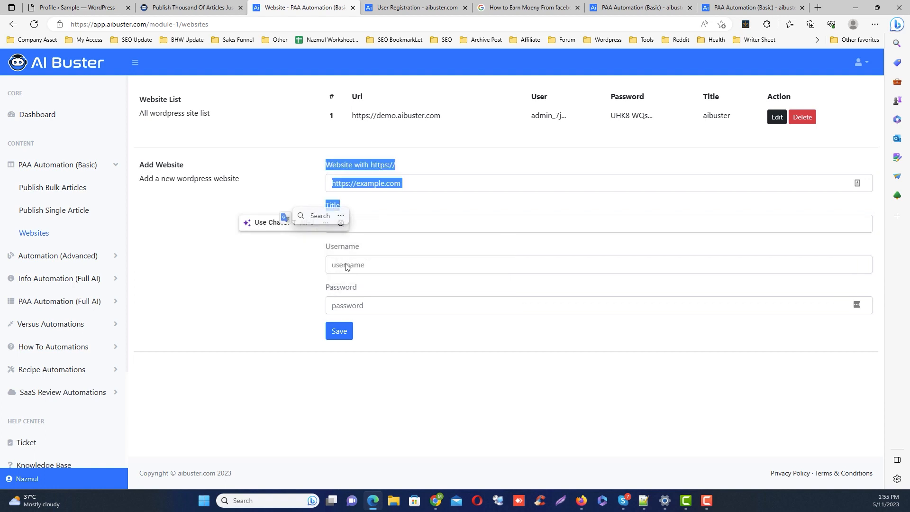
{"action": "left_click", "coordinate": [348, 265]}
{"action": "left_click", "coordinate": [293, 271]}
{"action": "left_click", "coordinate": [364, 306]}
{"action": "left_click", "coordinate": [305, 310]}
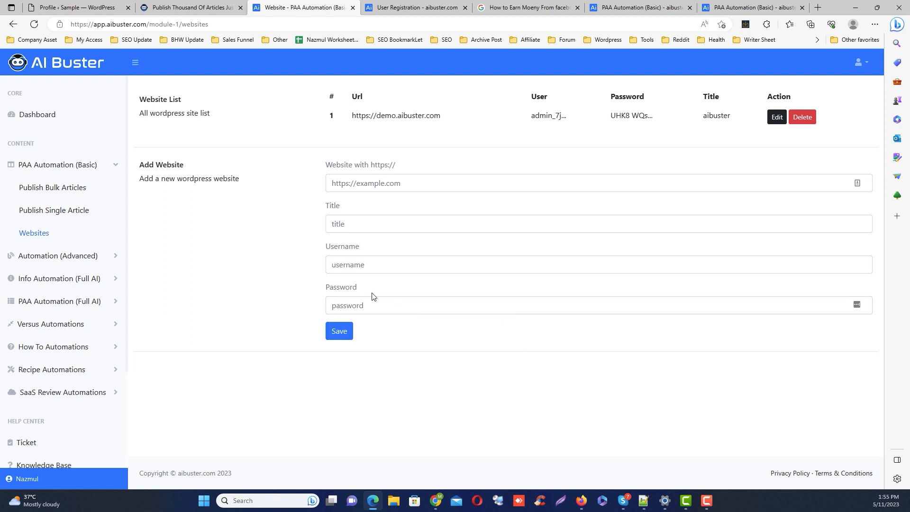
{"action": "key", "text": "alt+Tab"}
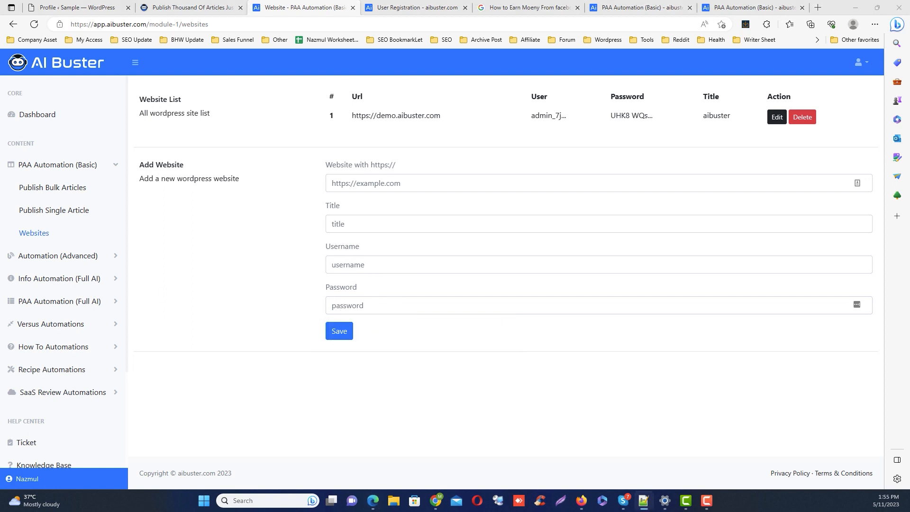
Generate a new application password named aaaa in the Application Passwords section of the WordPress profile and highlight the generated password.
{"action": "left_click", "coordinate": [80, 6]}
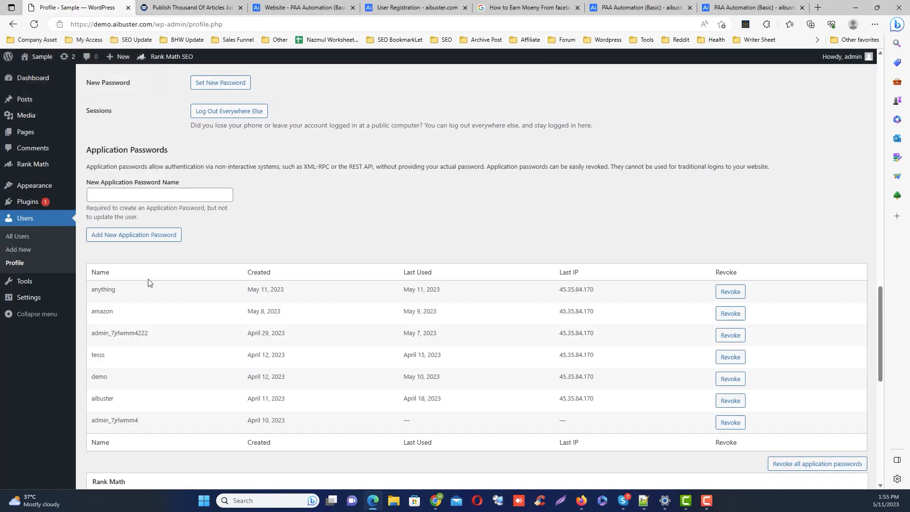
{"action": "left_click_drag", "start_coordinate": [88, 151], "coordinate": [183, 149]}
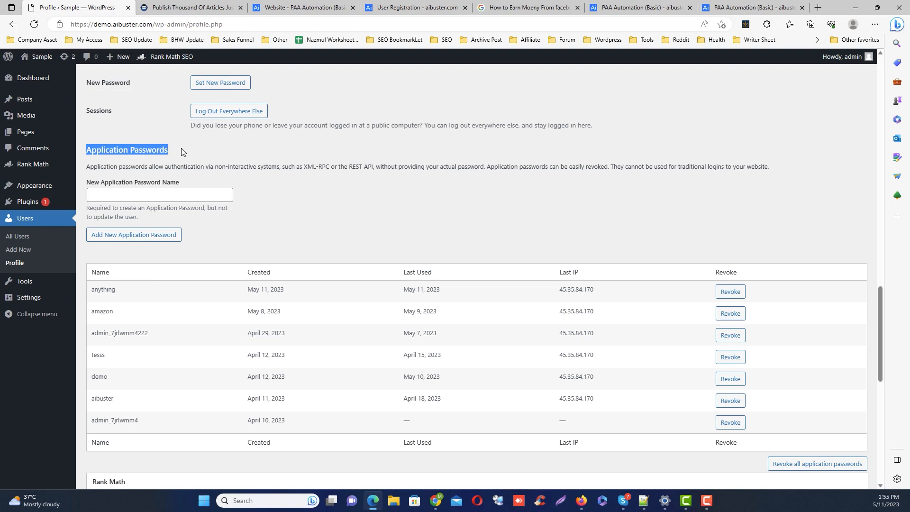
{"action": "left_click", "coordinate": [373, 188]}
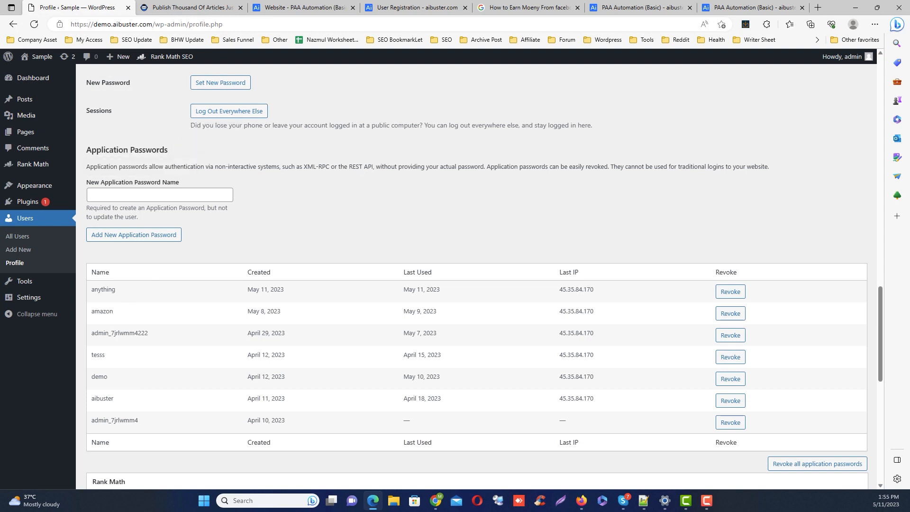
{"action": "left_click", "coordinate": [138, 194]}
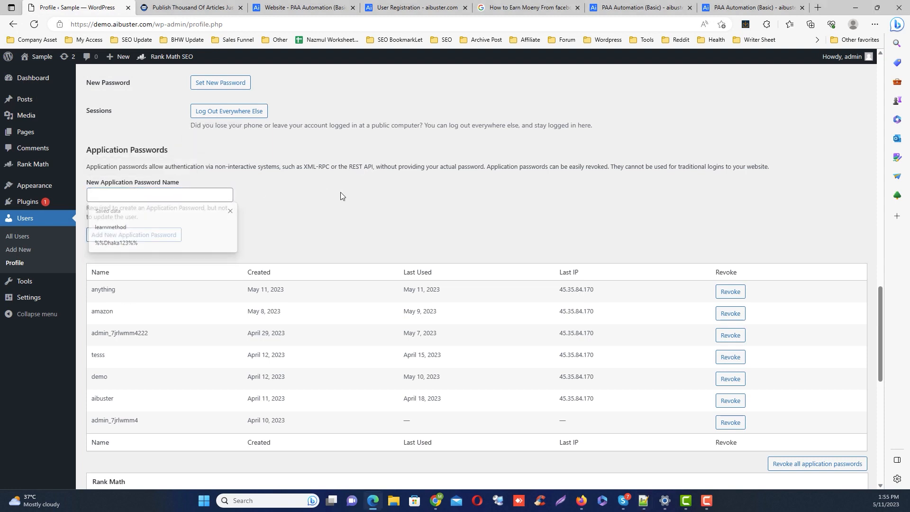
{"action": "type", "text": "aaaa"}
{"action": "left_click", "coordinate": [148, 235]}
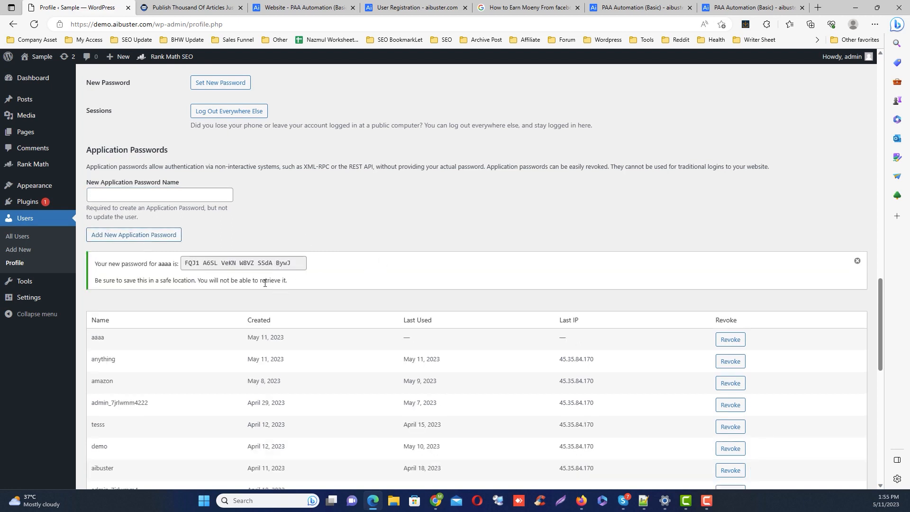
{"action": "left_click_drag", "start_coordinate": [186, 262], "coordinate": [313, 268]}
{"action": "left_click", "coordinate": [441, 242]}
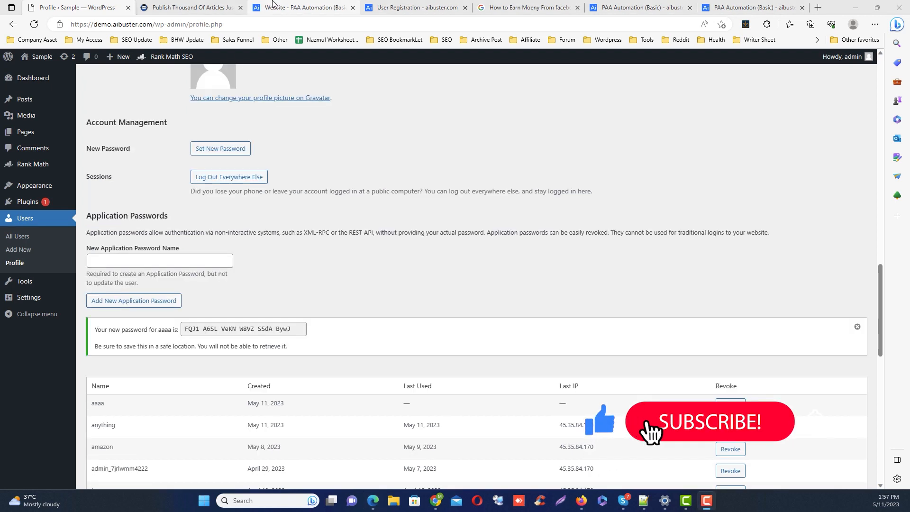
Return to AI Buster and open the Publish Bulk Articles form of PAA Automation (Basic).
{"action": "left_click", "coordinate": [275, 7]}
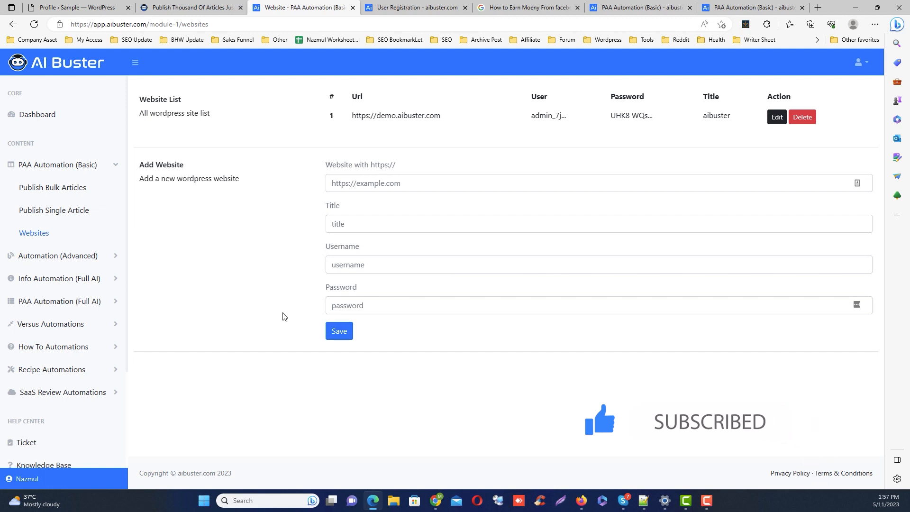
{"action": "left_click", "coordinate": [66, 196]}
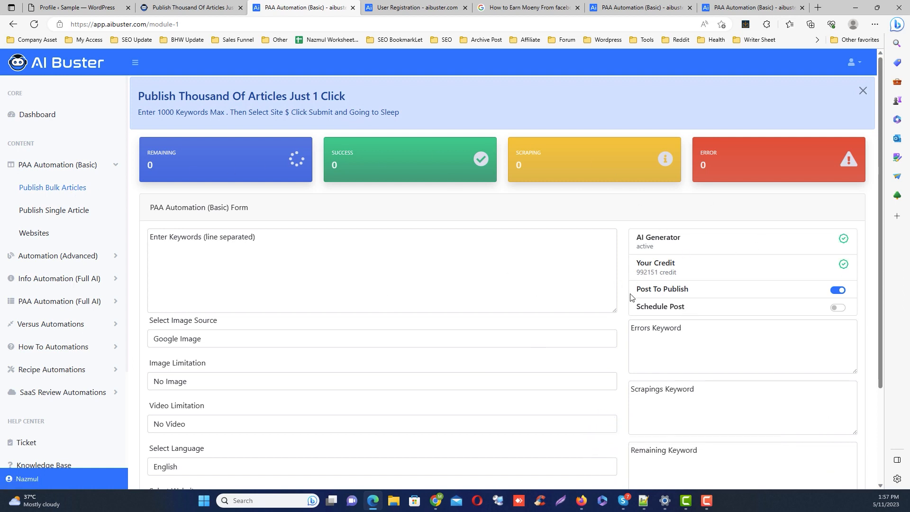
{"action": "scroll", "coordinate": [632, 303], "scroll_direction": "down", "scroll_amount": 3}
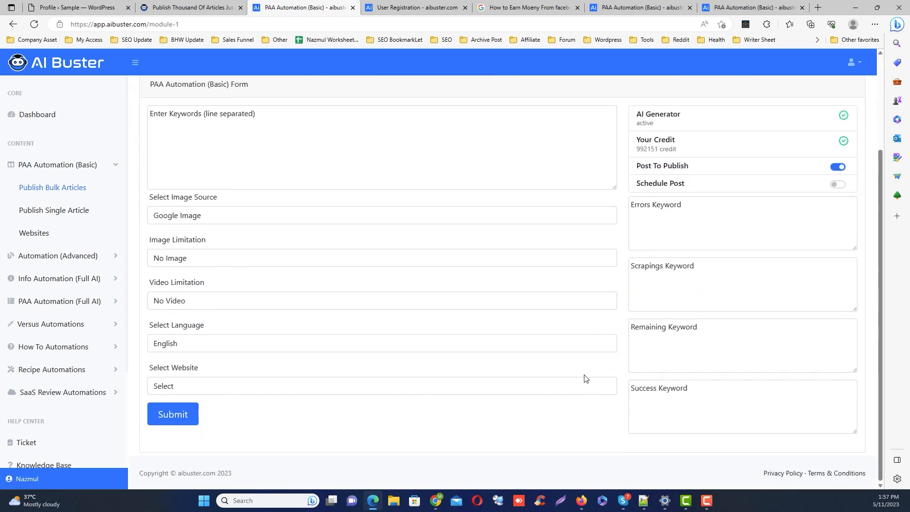
Look at the People also ask questions and related searches in the Google results for "How to Earn Moeny From facebook?".
{"action": "left_click", "coordinate": [520, 7]}
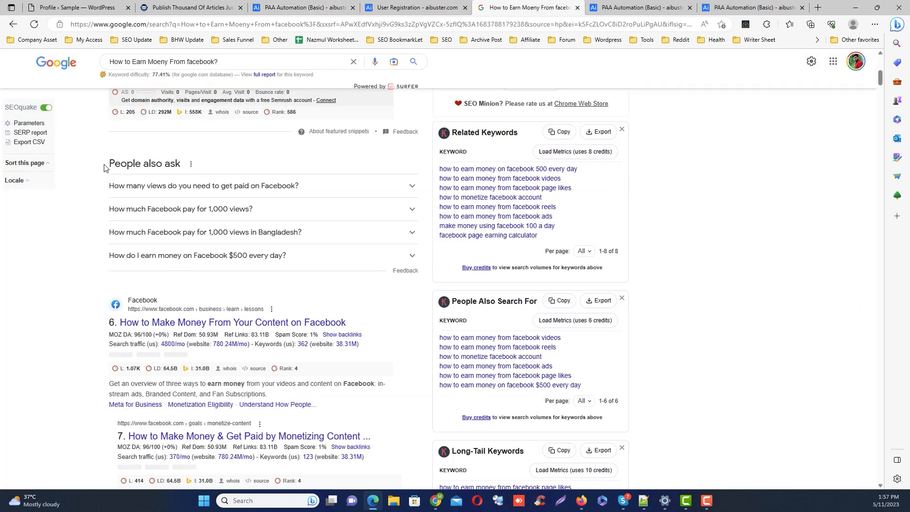
{"action": "scroll", "coordinate": [87, 441], "scroll_direction": "down", "scroll_amount": 15}
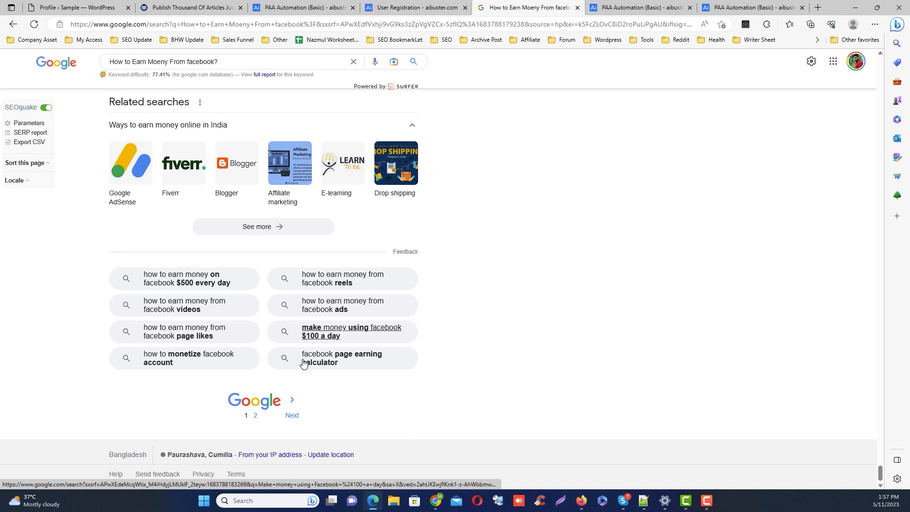
{"action": "left_click", "coordinate": [303, 7]}
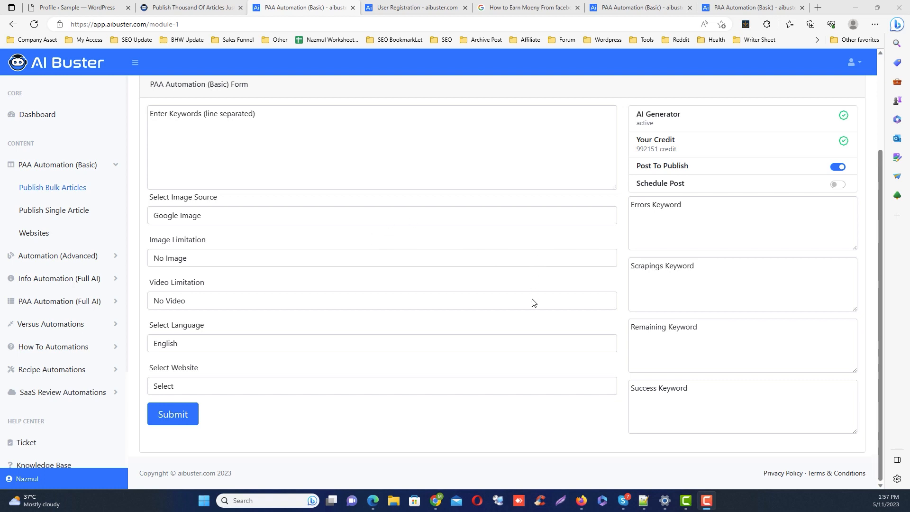
Switch the bulk article form from publishing to Post To Draft.
{"action": "scroll", "coordinate": [533, 302], "scroll_direction": "up", "scroll_amount": 2}
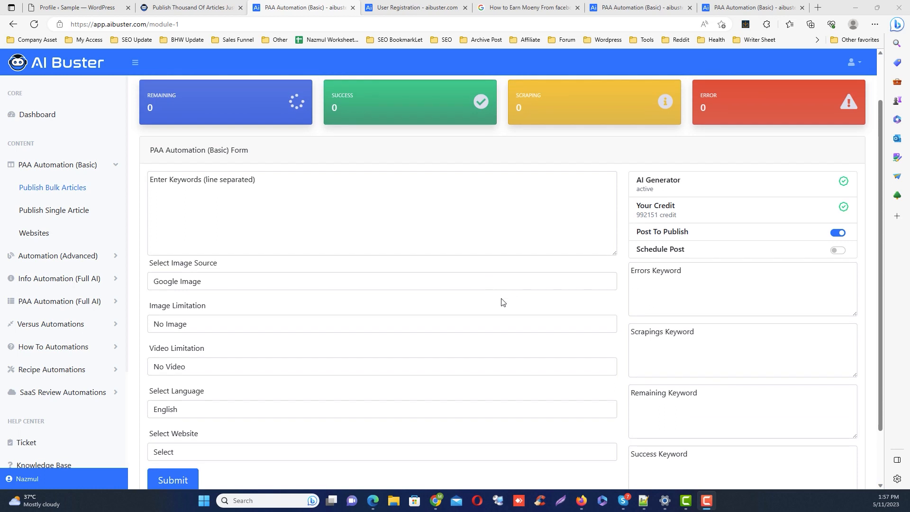
{"action": "left_click", "coordinate": [838, 234]}
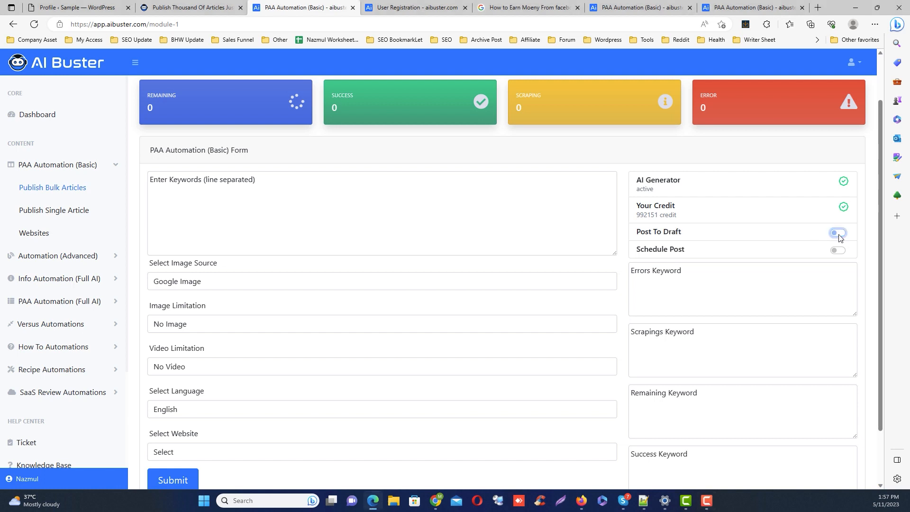
{"action": "left_click", "coordinate": [837, 233]}
{"action": "left_click", "coordinate": [839, 235]}
{"action": "key", "text": "alt+Tab"}
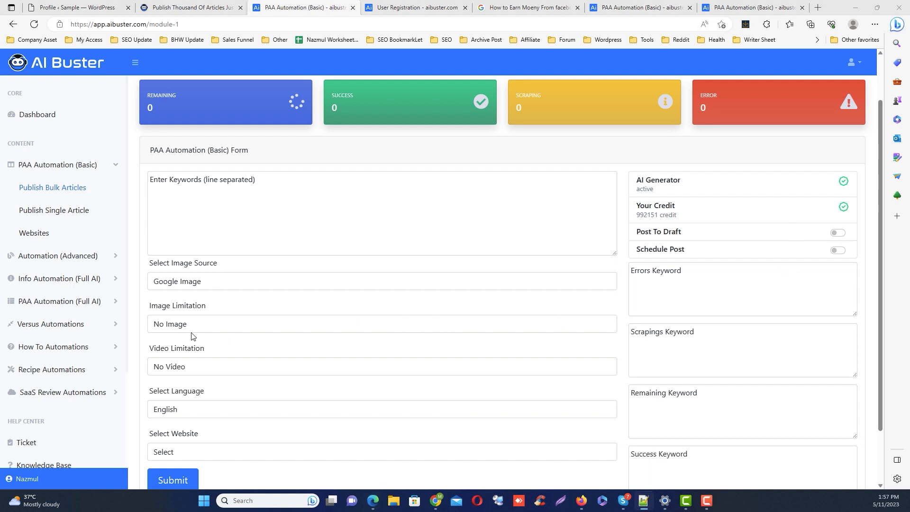
Set the Image Limitation to 1 for the bulk articles.
{"action": "left_click", "coordinate": [242, 326]}
{"action": "left_click", "coordinate": [240, 328]}
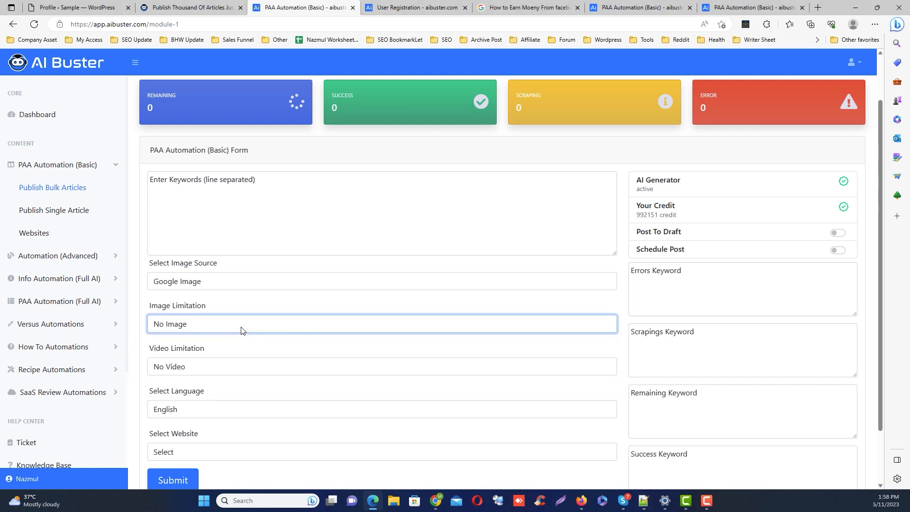
{"action": "left_click", "coordinate": [242, 330]}
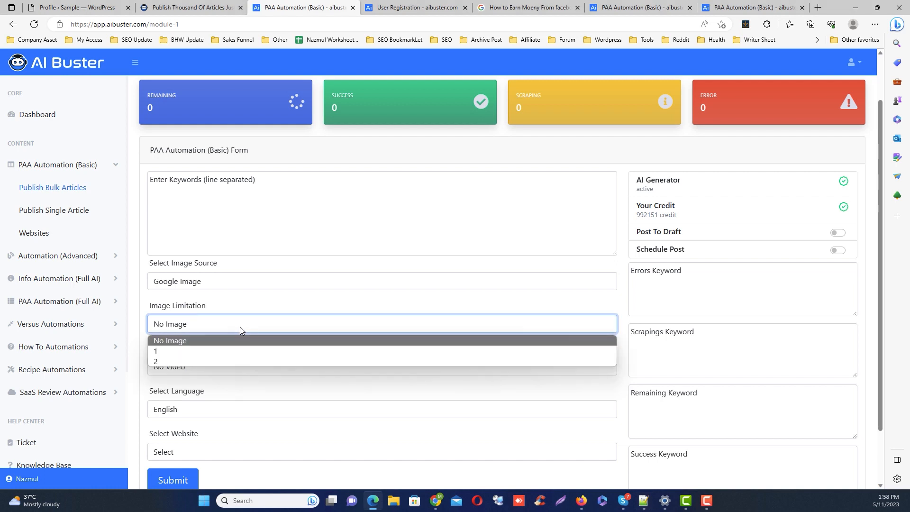
{"action": "left_click", "coordinate": [232, 327]}
{"action": "left_click", "coordinate": [231, 325]}
{"action": "left_click", "coordinate": [184, 350]}
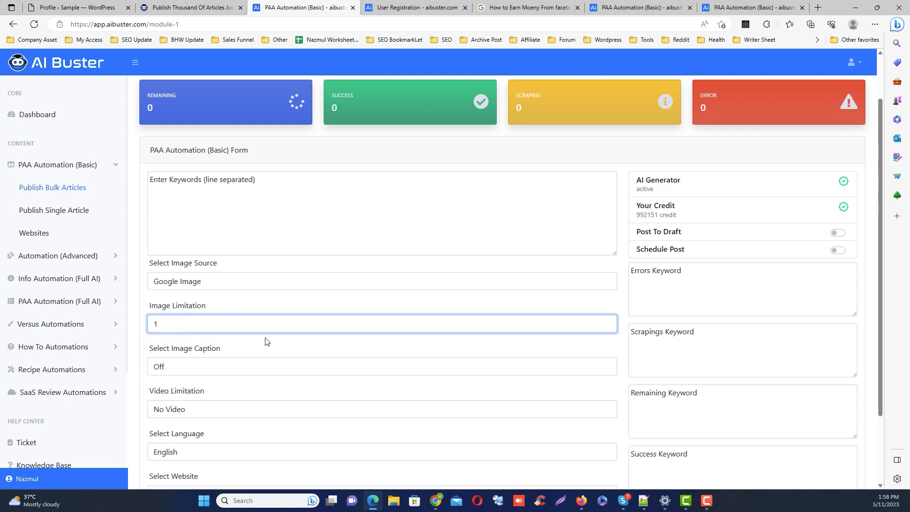
Check the Video Limitation options and keep No Video selected.
{"action": "scroll", "coordinate": [316, 339], "scroll_direction": "down", "scroll_amount": 1}
{"action": "scroll", "coordinate": [317, 338], "scroll_direction": "down", "scroll_amount": 1}
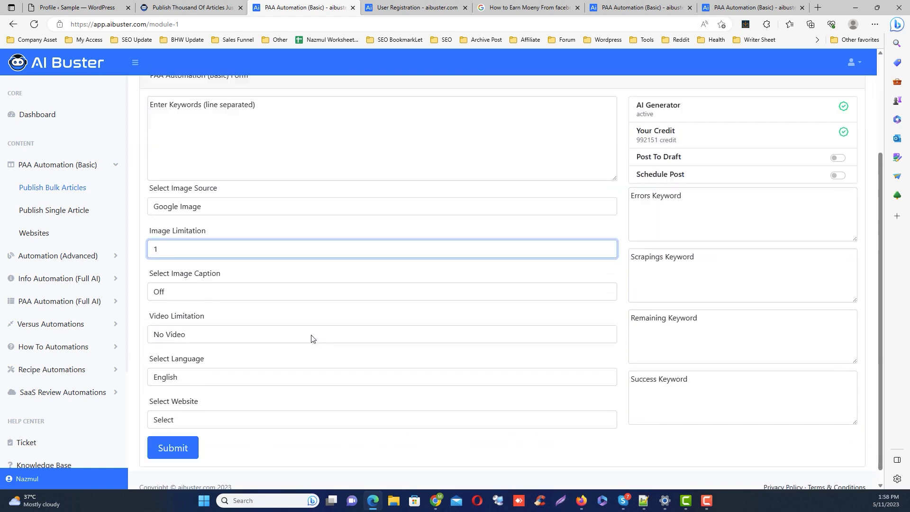
{"action": "left_click", "coordinate": [198, 334]}
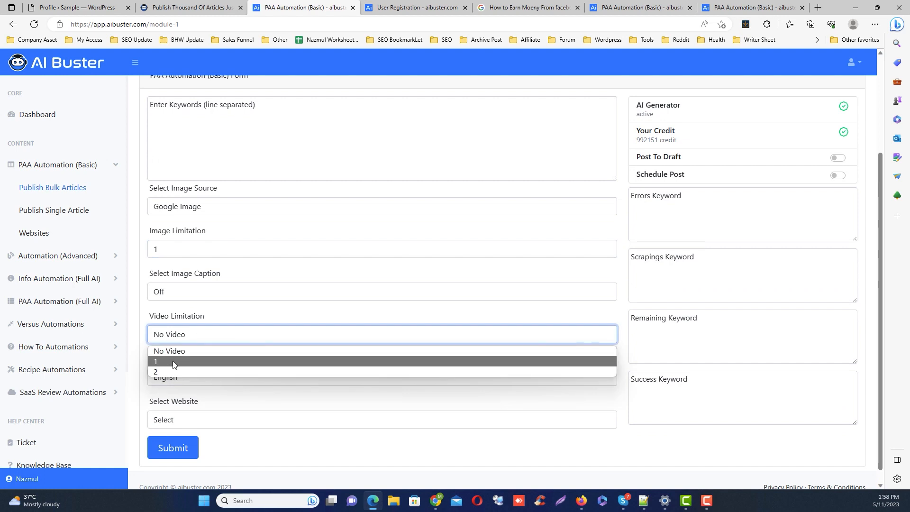
{"action": "left_click", "coordinate": [193, 342]}
{"action": "scroll", "coordinate": [227, 340], "scroll_direction": "down", "scroll_amount": 1}
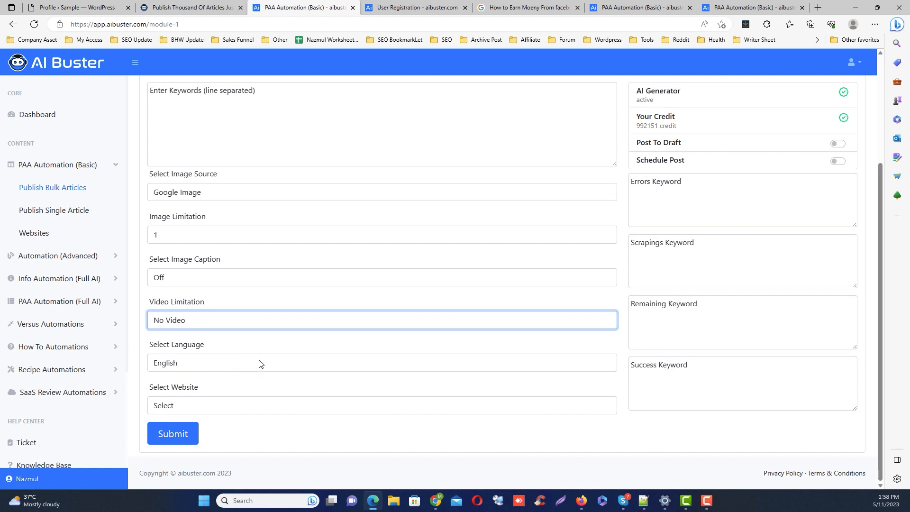
{"action": "left_click", "coordinate": [237, 411]}
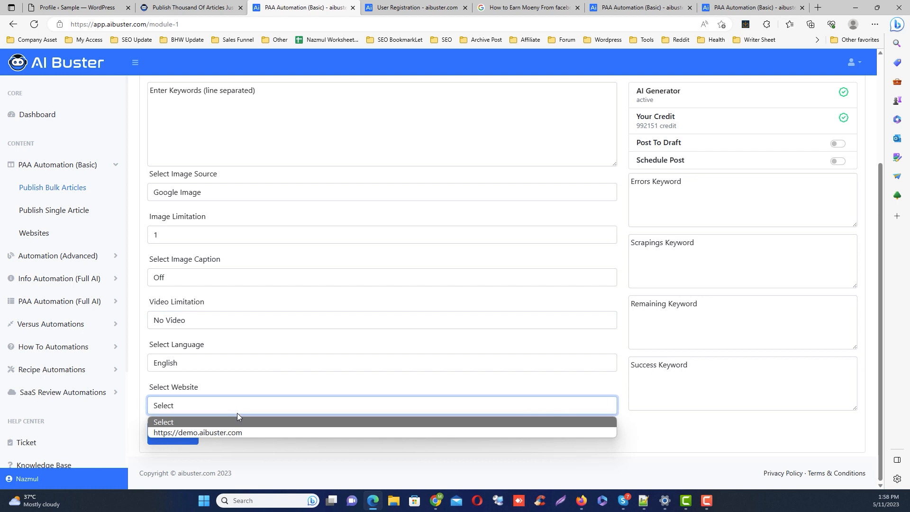
{"action": "left_click", "coordinate": [236, 433]}
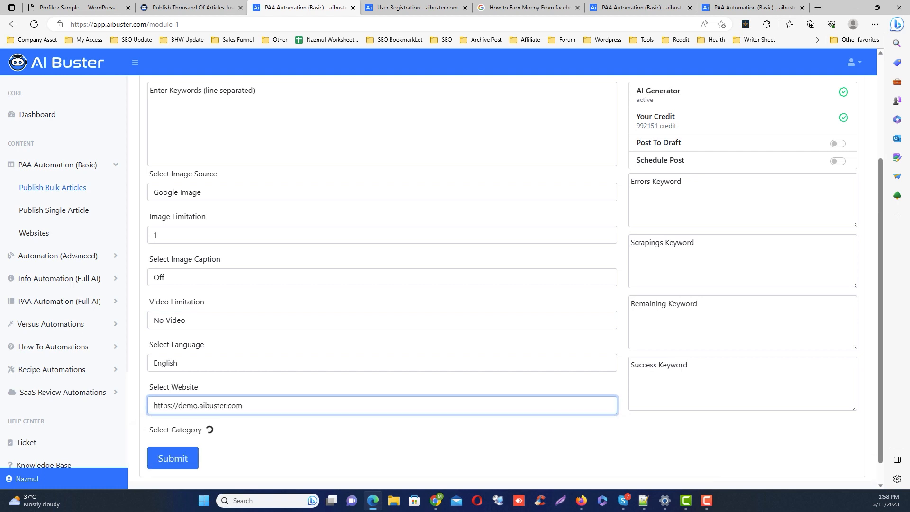
{"action": "left_click", "coordinate": [253, 447]}
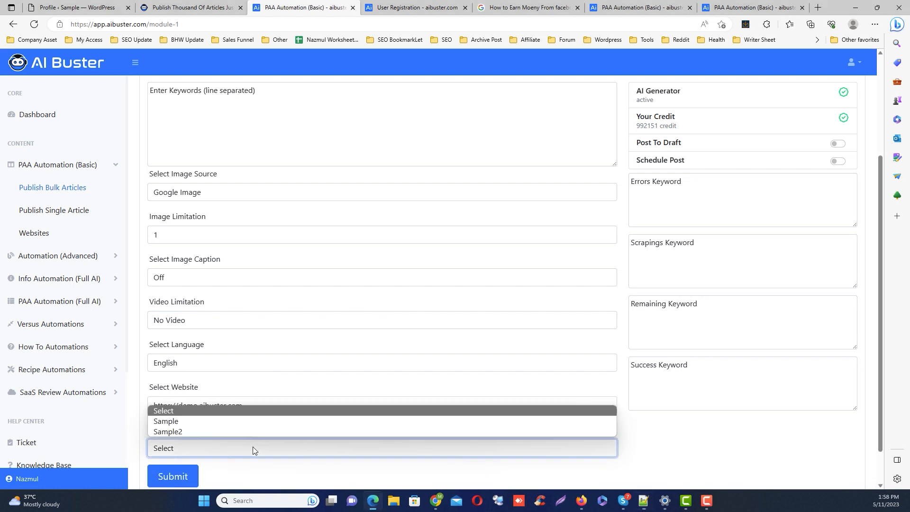
{"action": "left_click", "coordinate": [251, 420]}
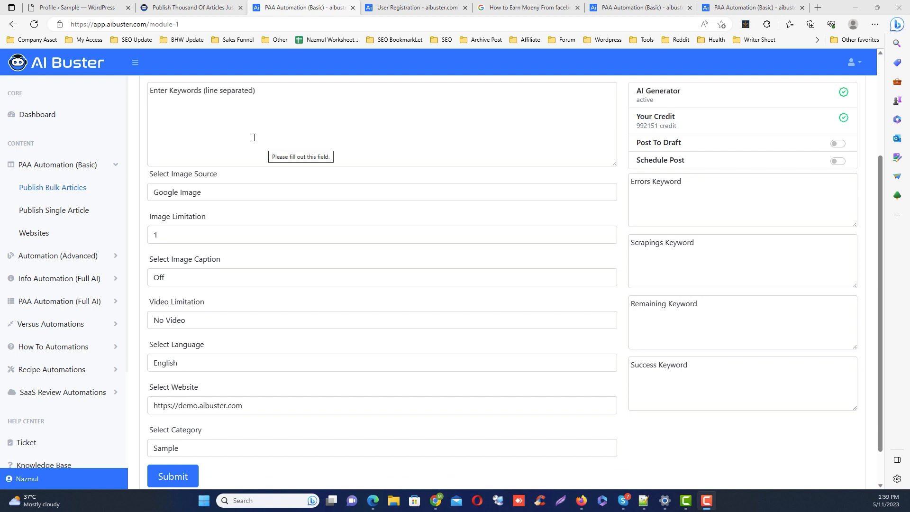
Enter "How to earn money online by facebook?" as the keyword for the bulk articles.
{"action": "left_click", "coordinate": [244, 131]}
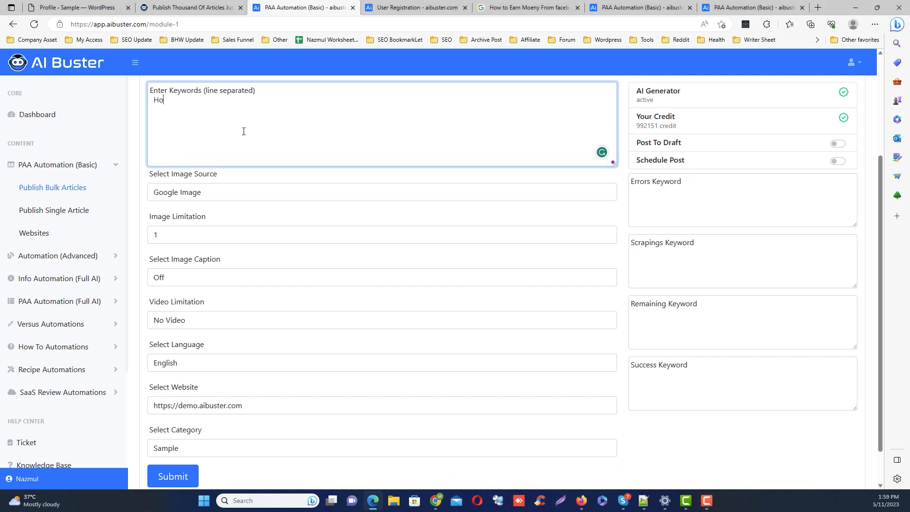
{"action": "type", "text": "How to earn money online by facebook?"}
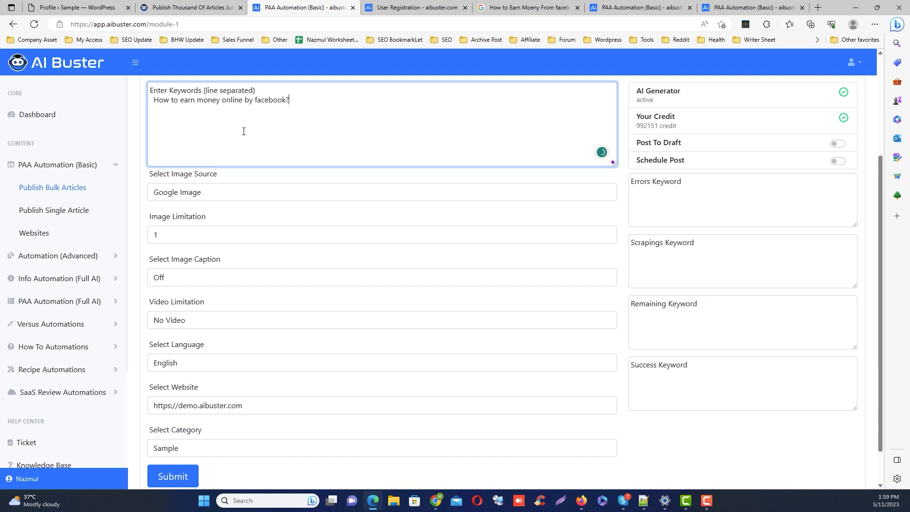
Keep Google Image as the image source and 1 as the Image Limitation, and set the Video Limitation to 1.
{"action": "left_click", "coordinate": [191, 195]}
{"action": "left_click", "coordinate": [191, 194]}
{"action": "left_click", "coordinate": [194, 237]}
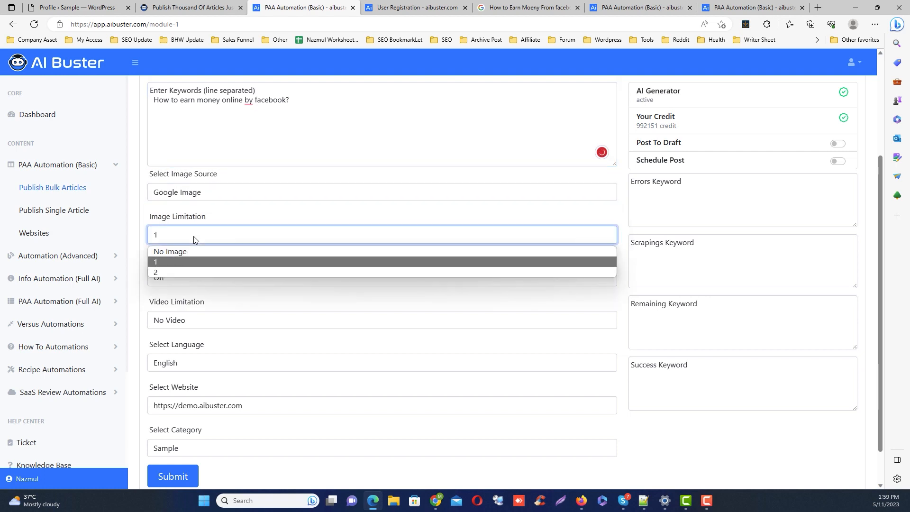
{"action": "left_click", "coordinate": [194, 237]}
{"action": "left_click", "coordinate": [187, 321]}
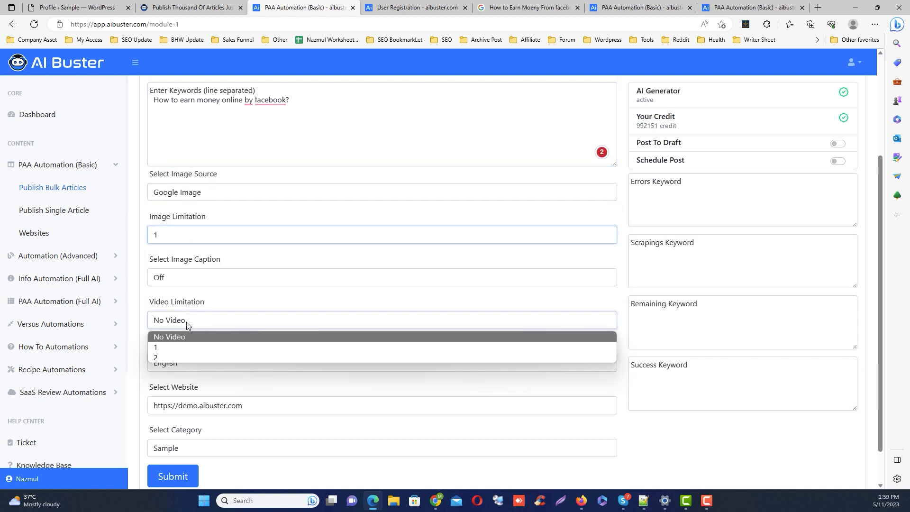
{"action": "left_click", "coordinate": [176, 348]}
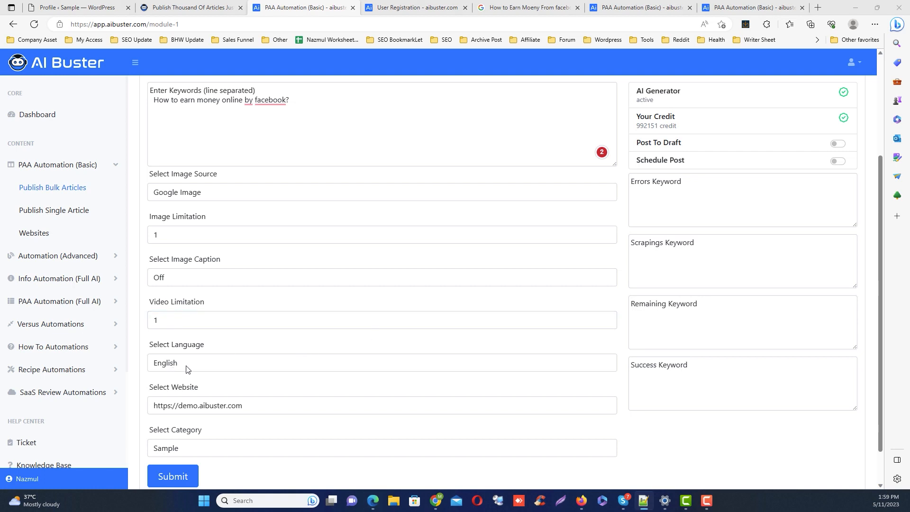
Try the image caption setting On and return it to Off.
{"action": "left_click", "coordinate": [181, 279]}
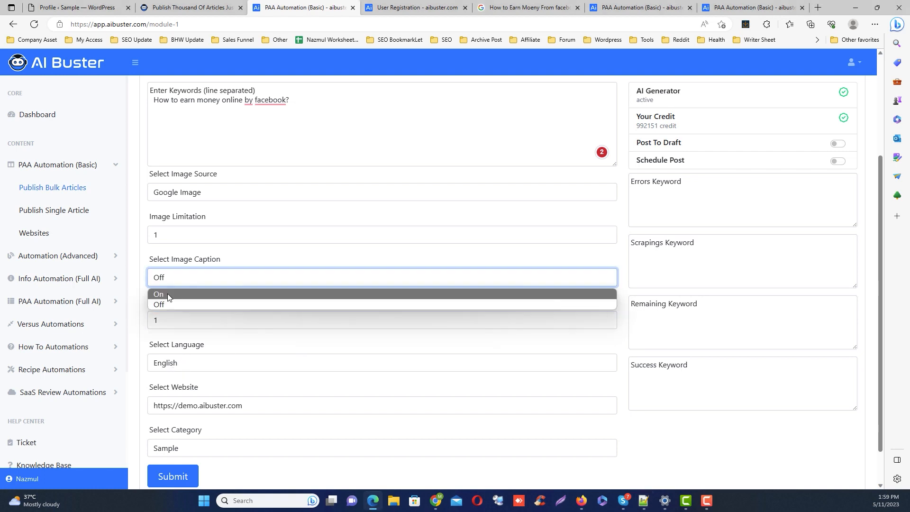
{"action": "left_click", "coordinate": [168, 294]}
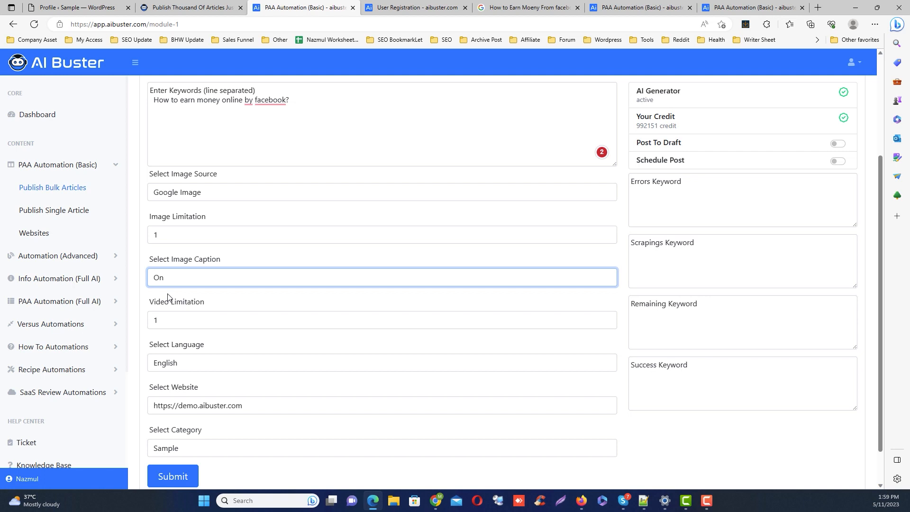
{"action": "left_click", "coordinate": [199, 277]}
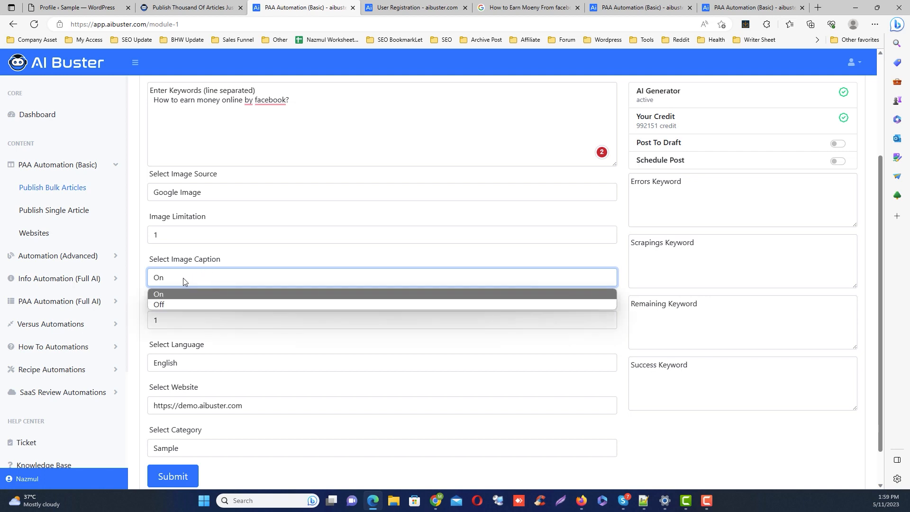
{"action": "left_click", "coordinate": [164, 305]}
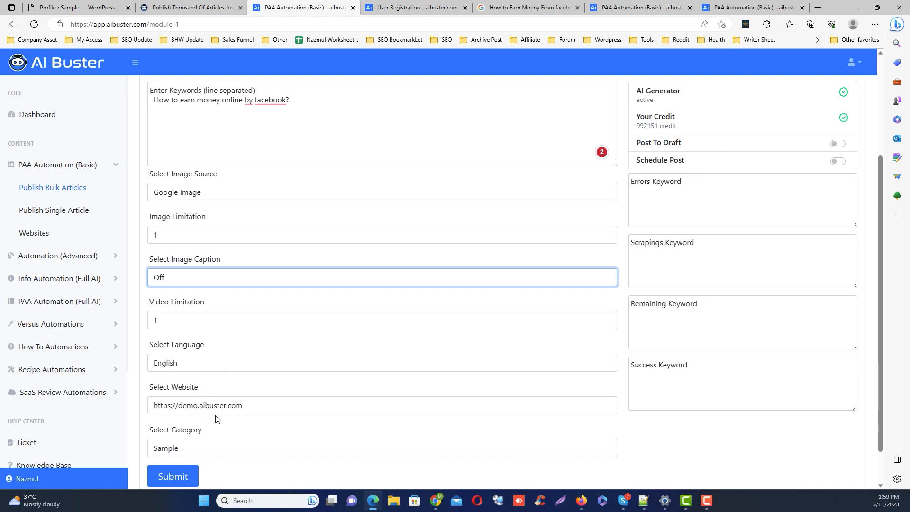
Keep the Sample category and submit the bulk article form to generate the article.
{"action": "left_click", "coordinate": [230, 391]}
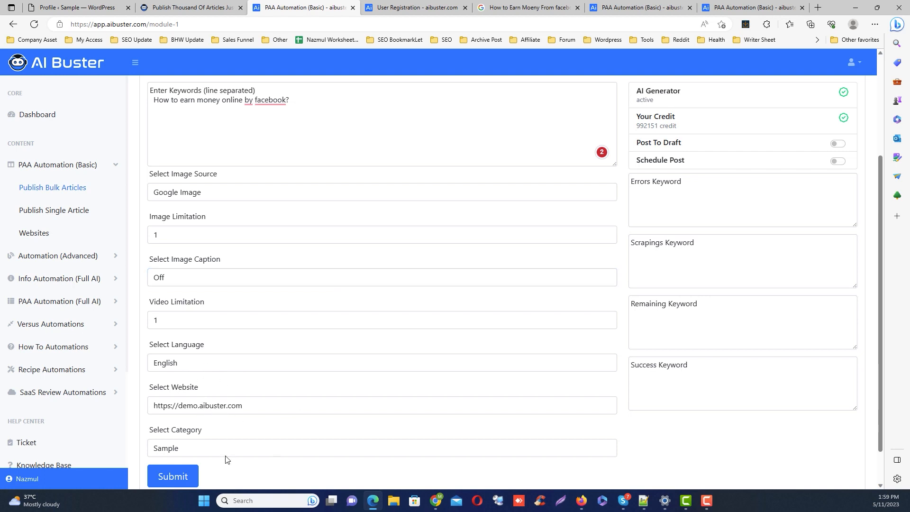
{"action": "left_click", "coordinate": [204, 449]}
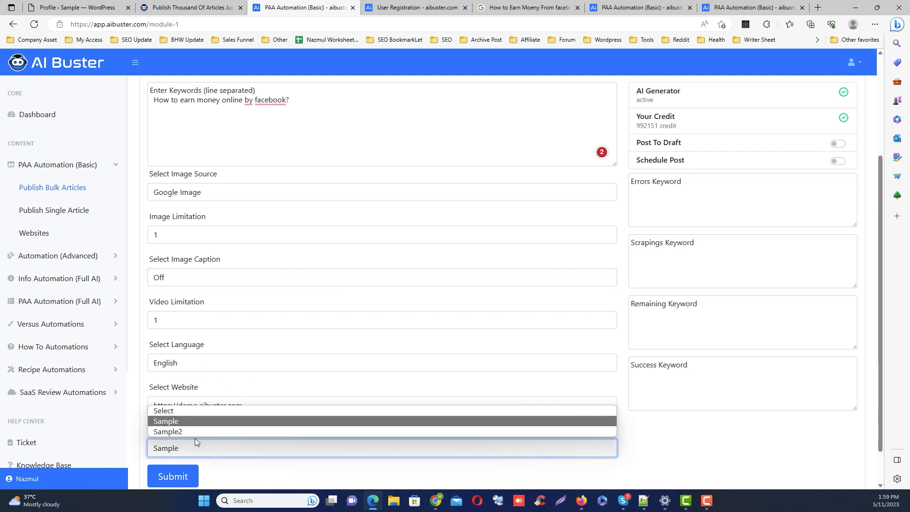
{"action": "left_click", "coordinate": [261, 469]}
{"action": "left_click", "coordinate": [176, 475]}
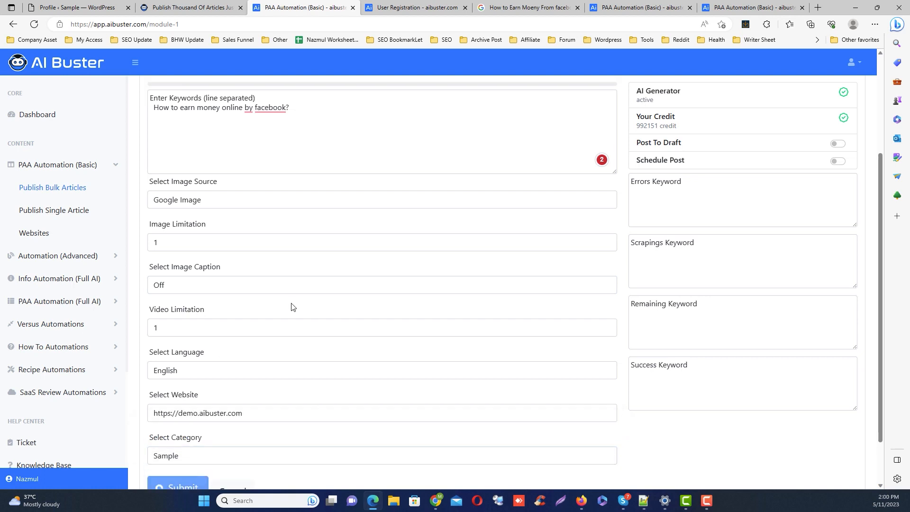
{"action": "scroll", "coordinate": [318, 341], "scroll_direction": "down", "scroll_amount": 2}
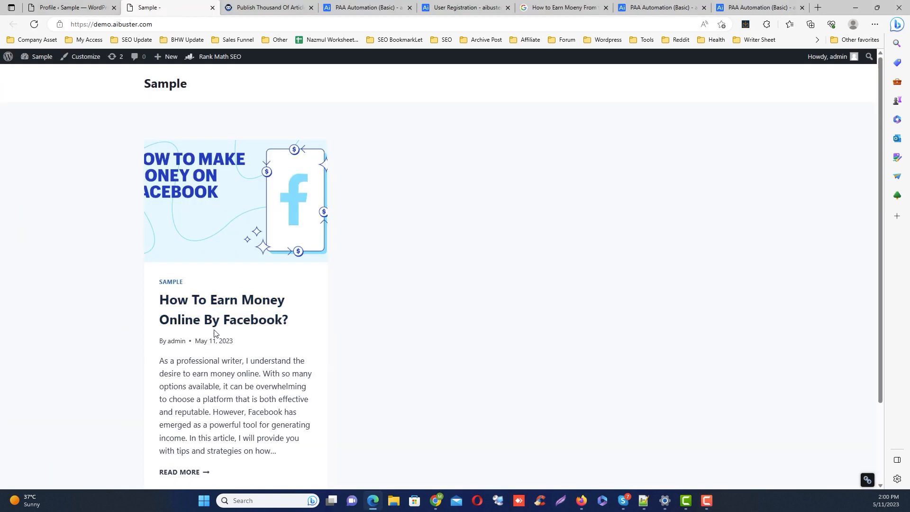
Open the "How To Earn Money Online By Facebook?" post on the demo site and examine its text, image and embedded video.
{"action": "left_click", "coordinate": [215, 331]}
{"action": "scroll", "coordinate": [336, 302], "scroll_direction": "down", "scroll_amount": 15}
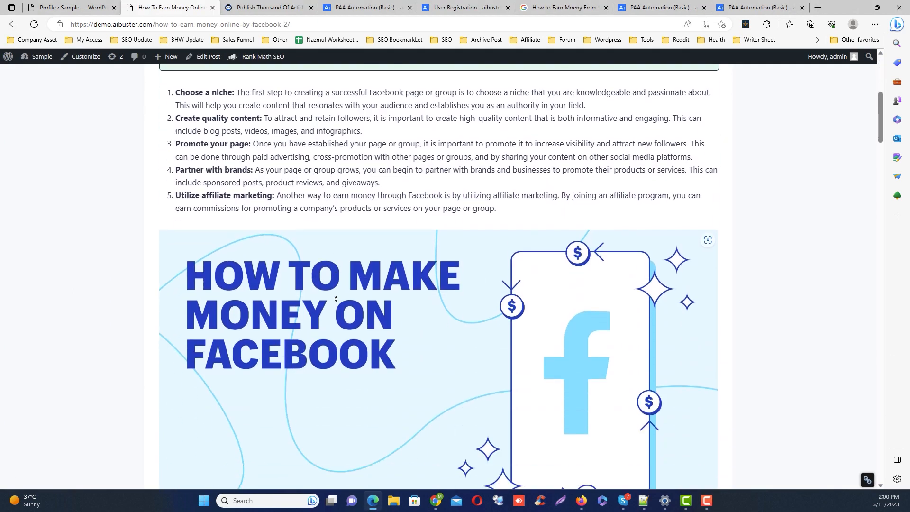
{"action": "scroll", "coordinate": [347, 205], "scroll_direction": "up", "scroll_amount": 3}
{"action": "scroll", "coordinate": [343, 217], "scroll_direction": "down", "scroll_amount": 20}
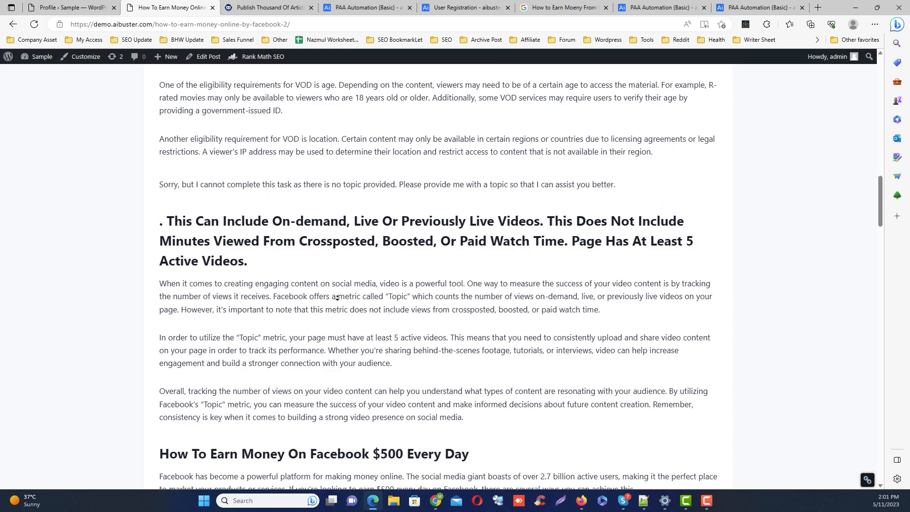
{"action": "scroll", "coordinate": [339, 386], "scroll_direction": "down", "scroll_amount": 11}
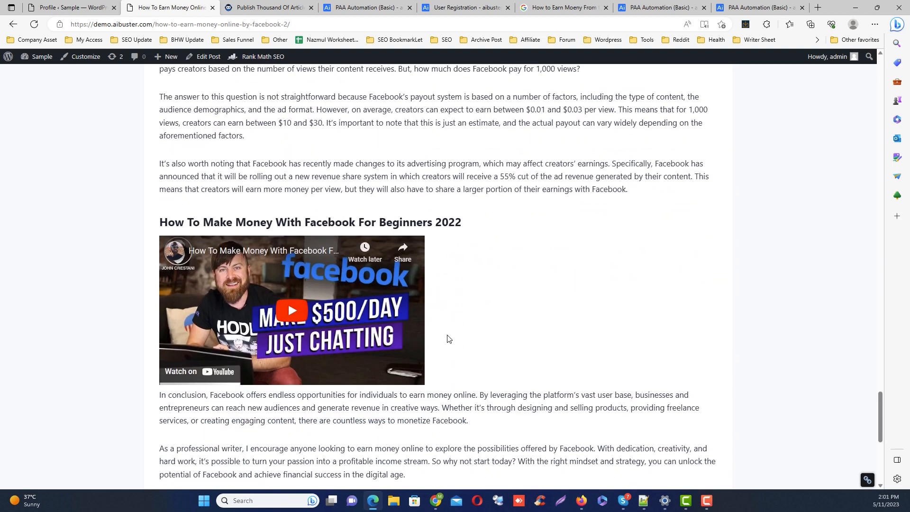